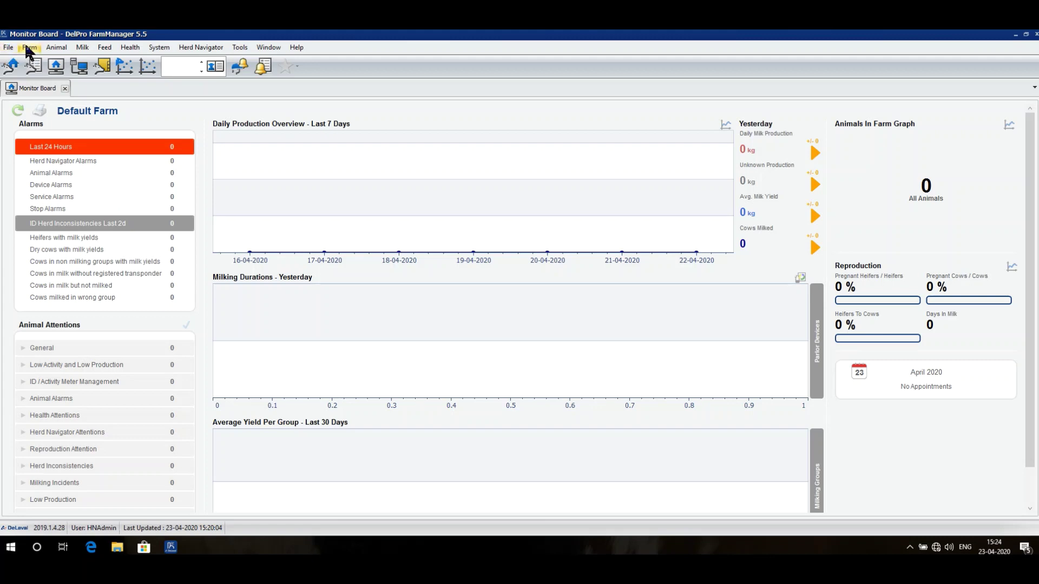
Open the Farm Herds/Groups/Selections list and expand Herd 1 to reveal Group 1
left_click(33, 48)
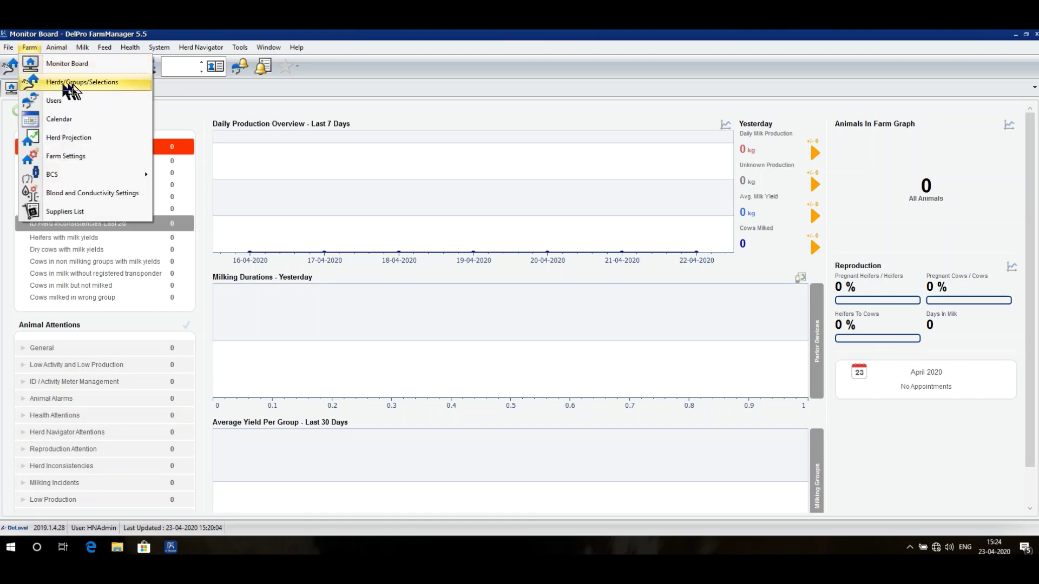
left_click(130, 92)
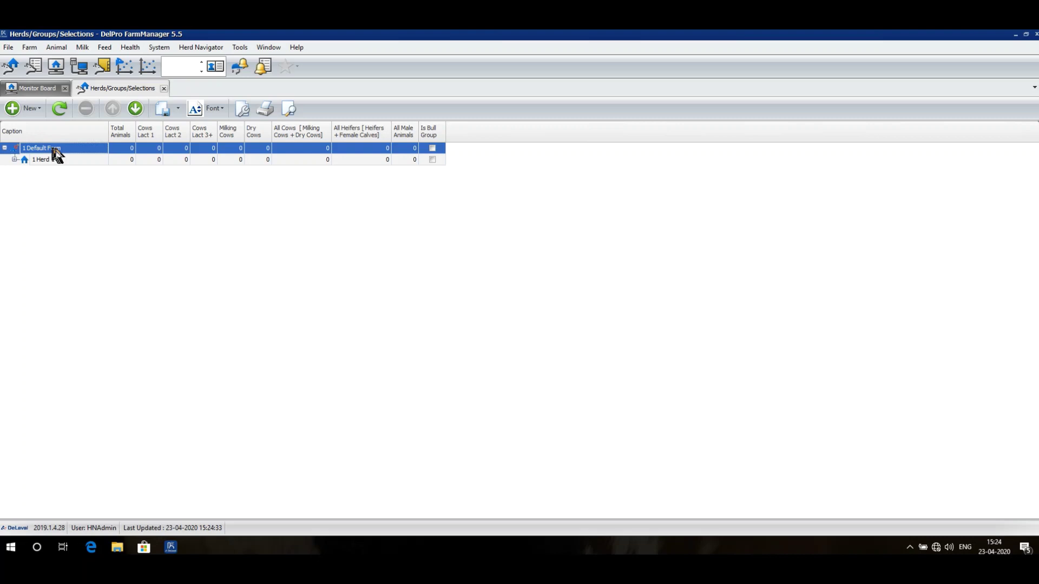
left_click(15, 160)
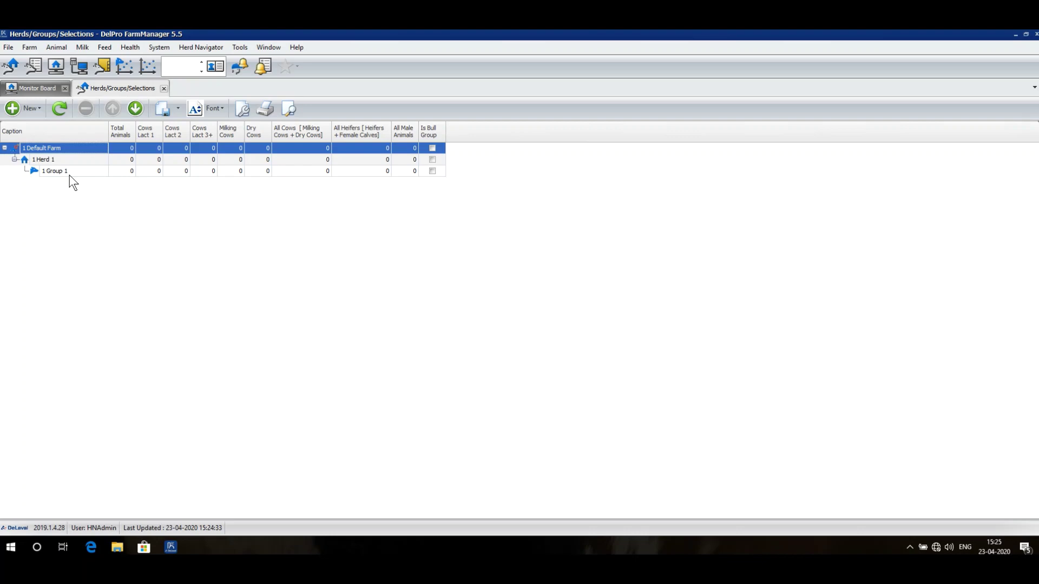
Start a new group under Herd 1 named 'Early Lactation Cows' with description '0-60 DIM'
left_click(46, 162)
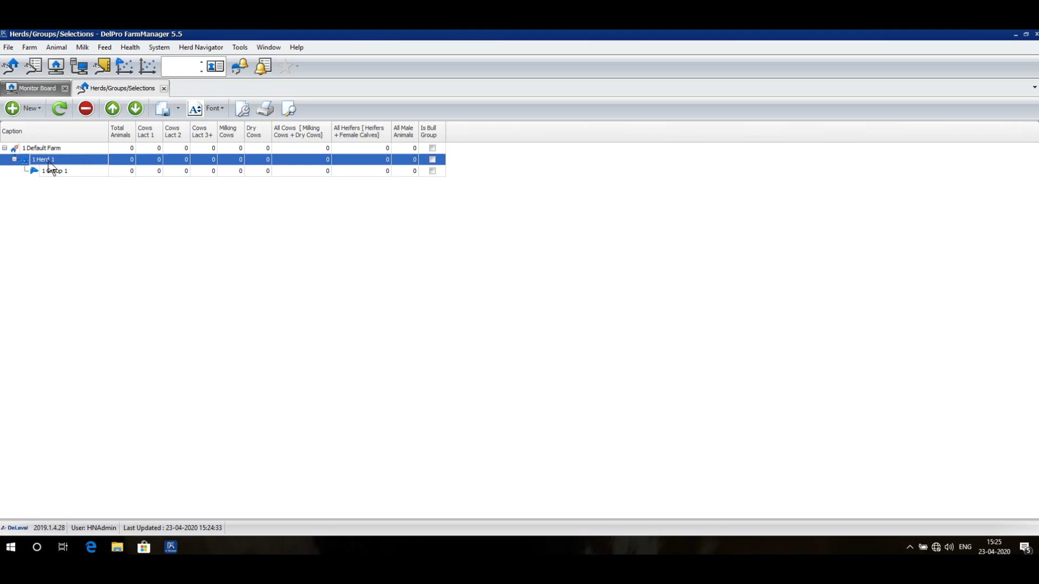
left_click(30, 108)
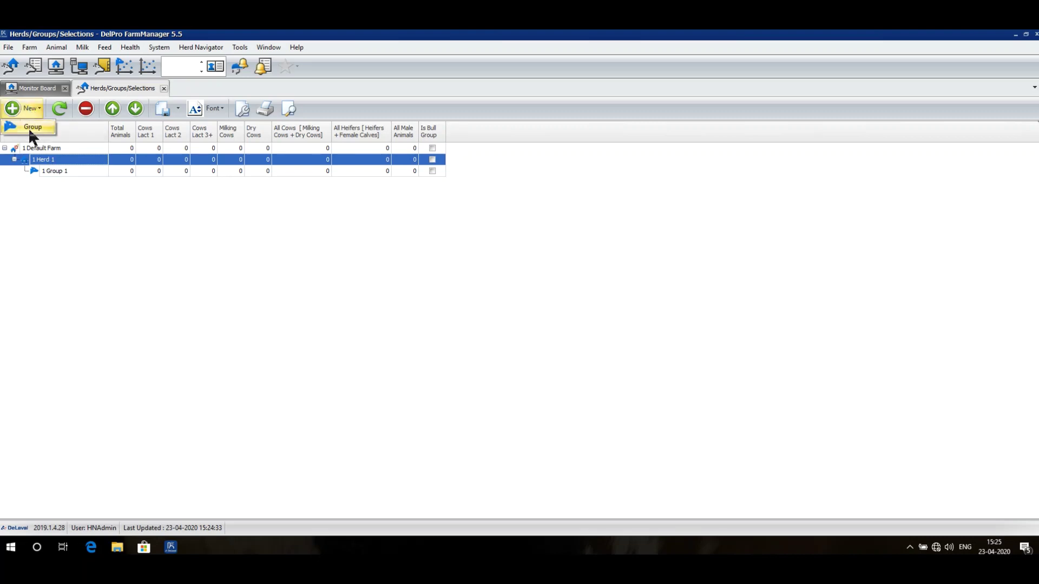
left_click(32, 128)
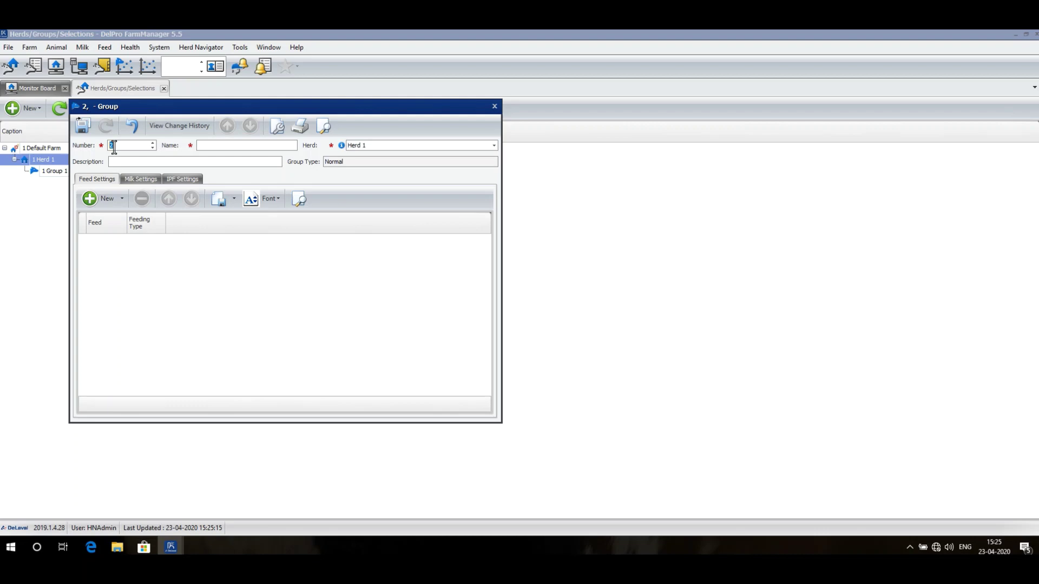
left_click(219, 145)
type("Early Lactation Cows")
left_click(125, 162)
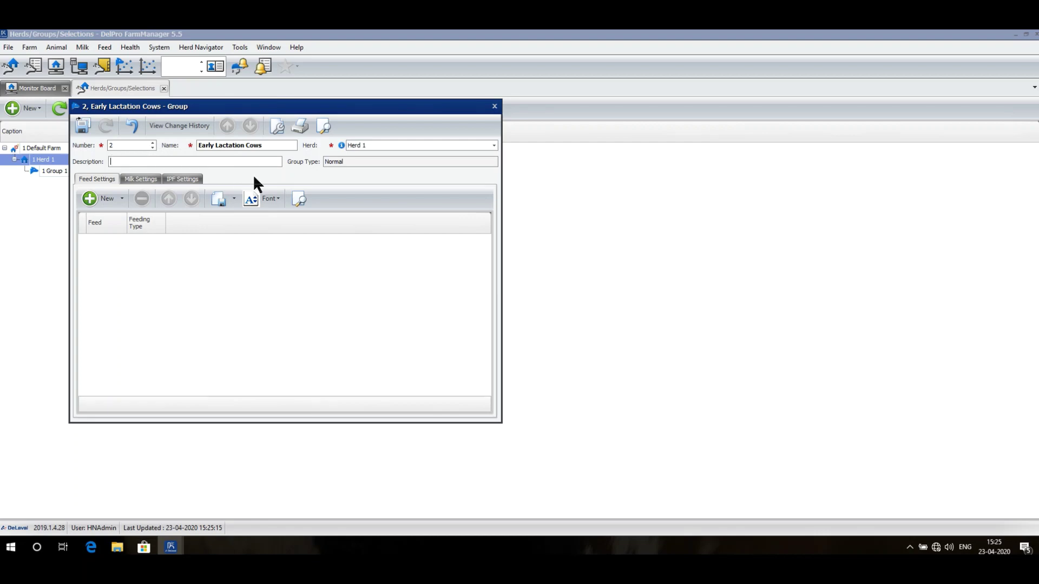
type("0-60 DIM")
In Milk Settings, allow milking in Session 1 and Session 2
left_click(136, 180)
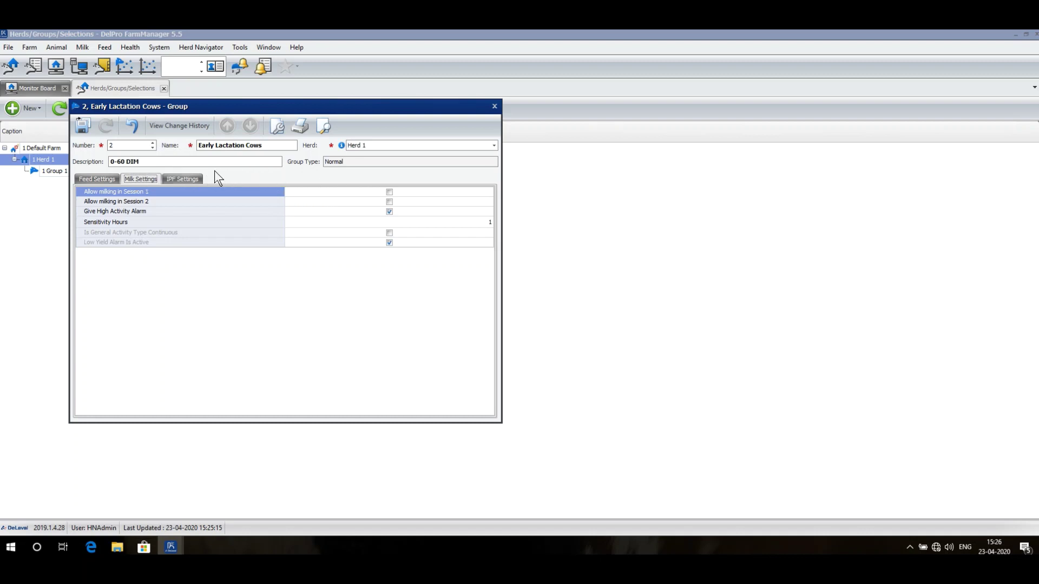
left_click(389, 193)
left_click(390, 201)
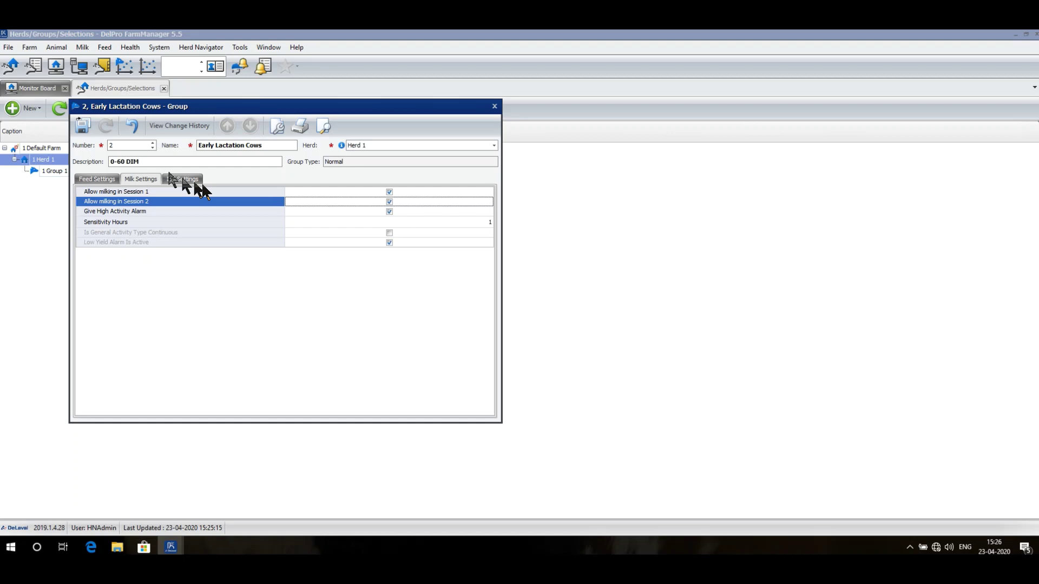
Save Early Lactation Cows and name the next group 'Mid Lactation Cows', described '61-200 DIM'
left_click(84, 129)
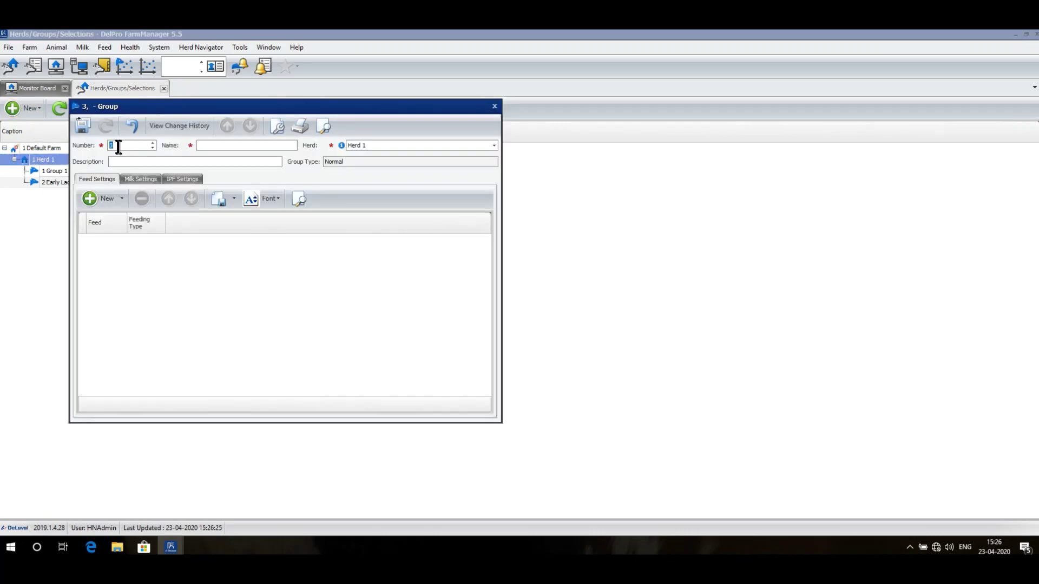
left_click(230, 145)
type("Mid Lactation Cows")
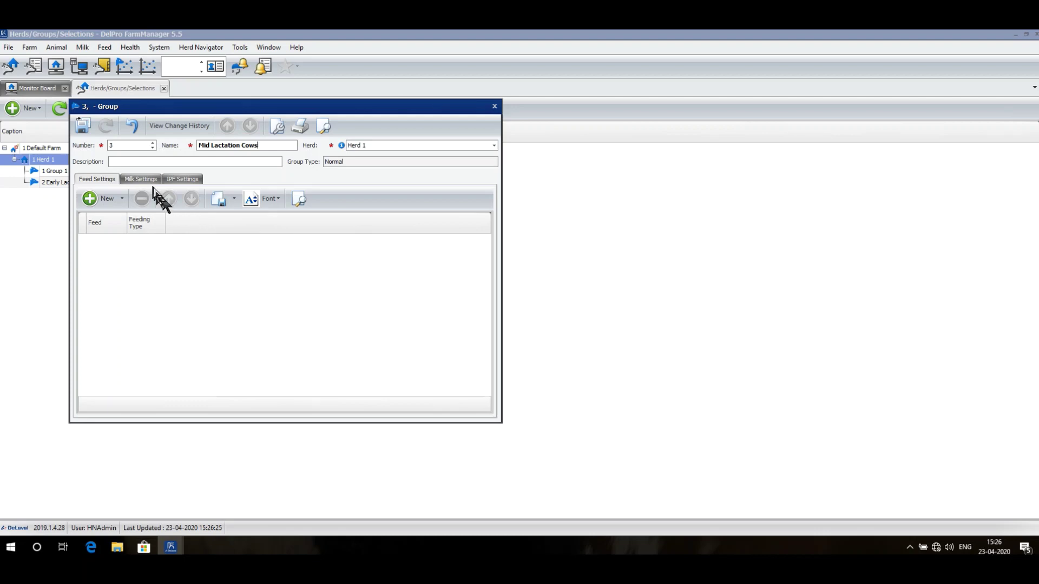
left_click(121, 160)
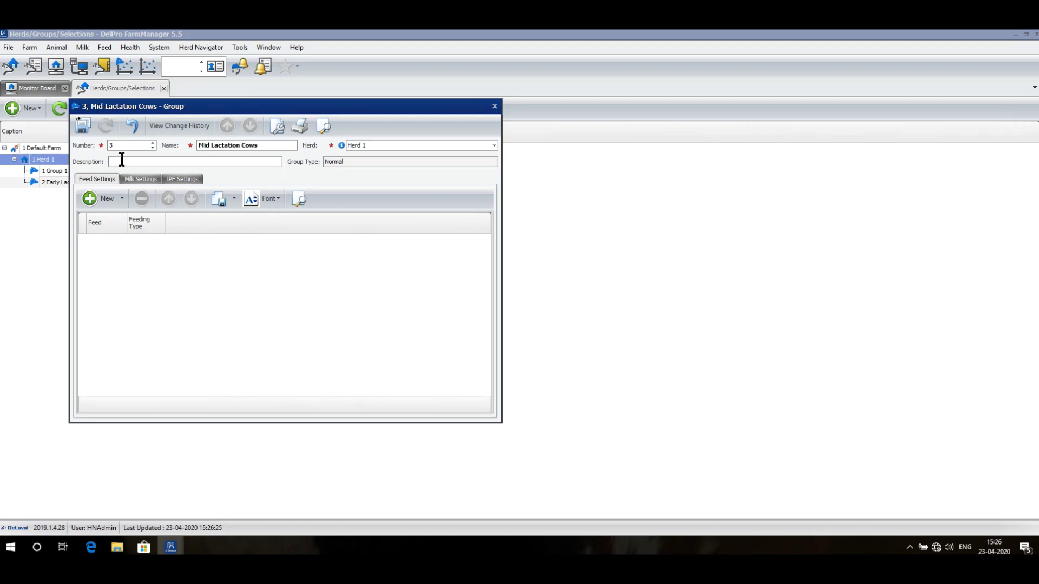
type("61-200 DIM")
Allow milking in Sessions 1 and 2 for Mid Lactation Cows, then save and close it
left_click(130, 182)
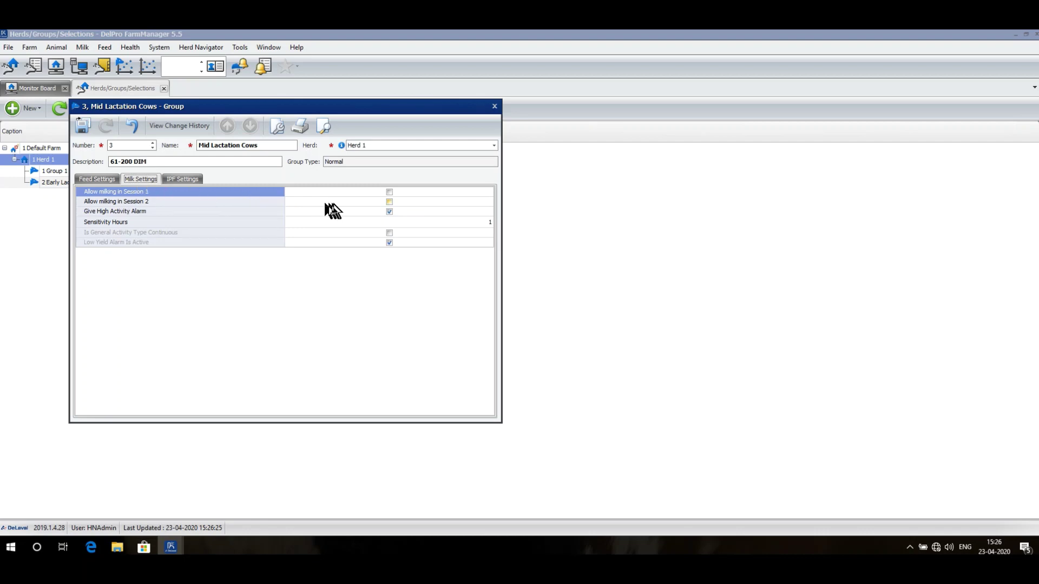
left_click(389, 193)
left_click(389, 201)
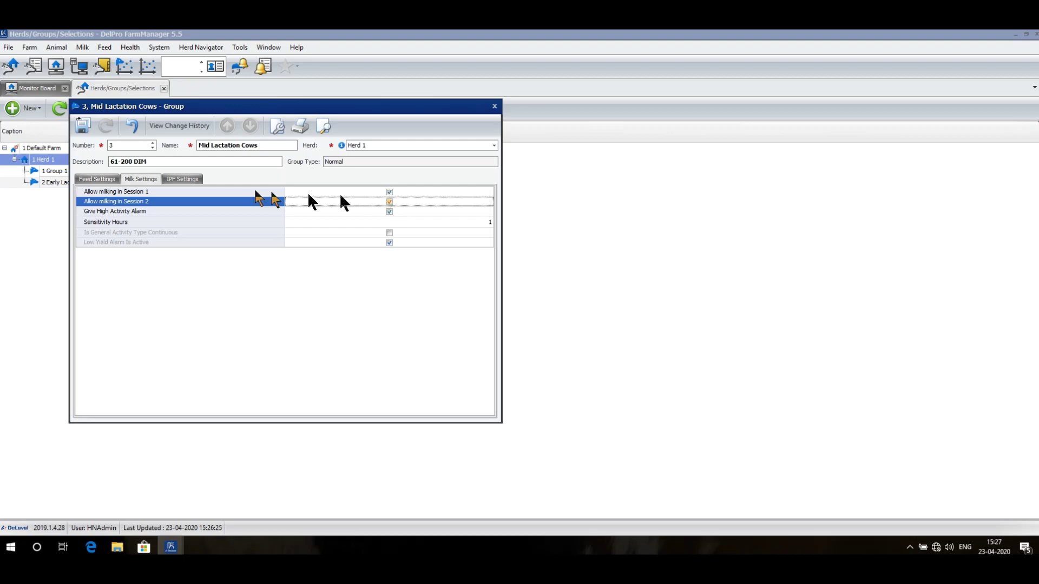
left_click(84, 127)
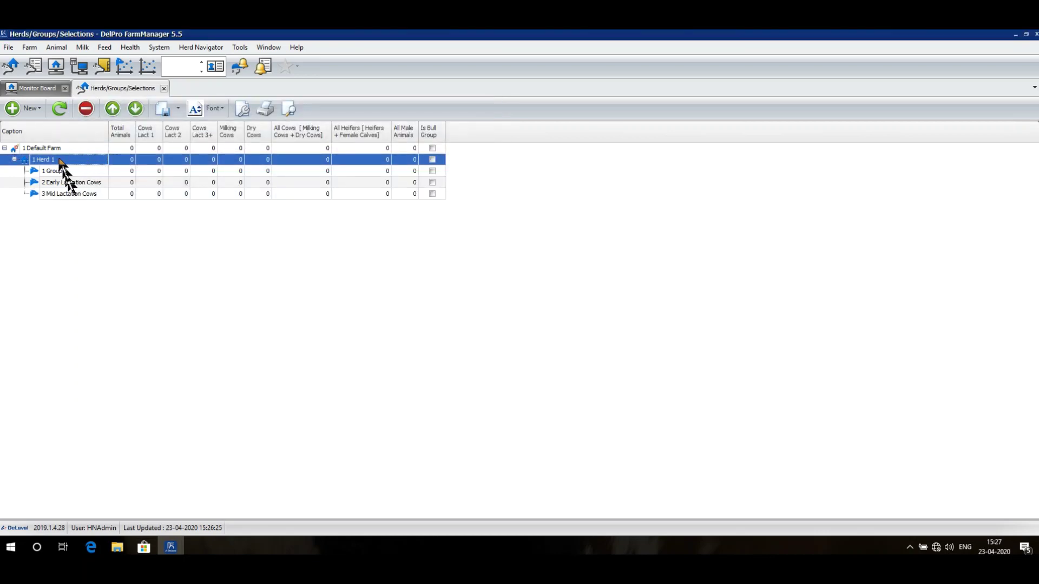
Create group 4 in Herd 1 named 'Late Lactation Cows' with description '201-310 DIM'
left_click(30, 109)
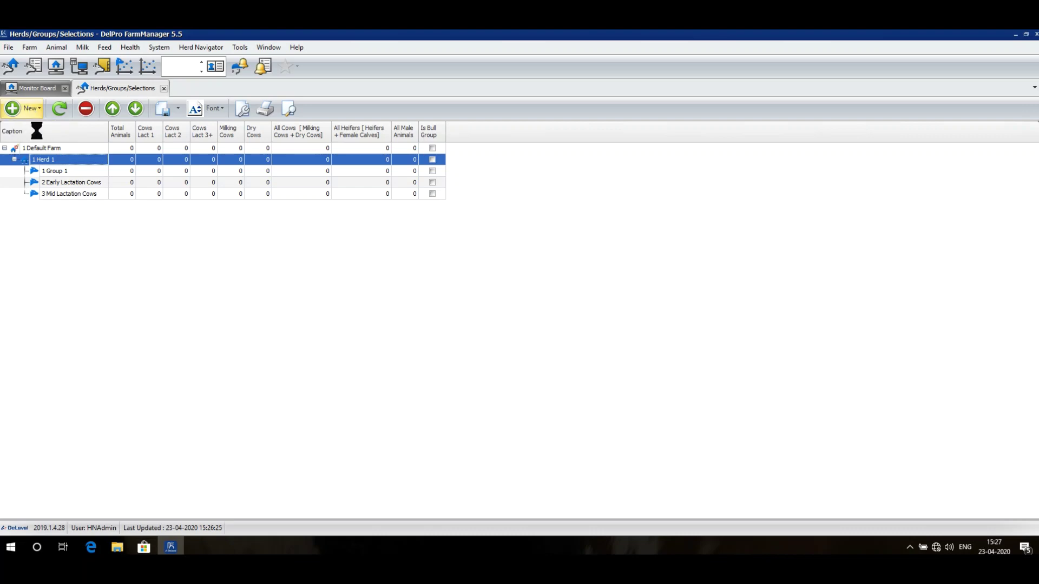
left_click(67, 158)
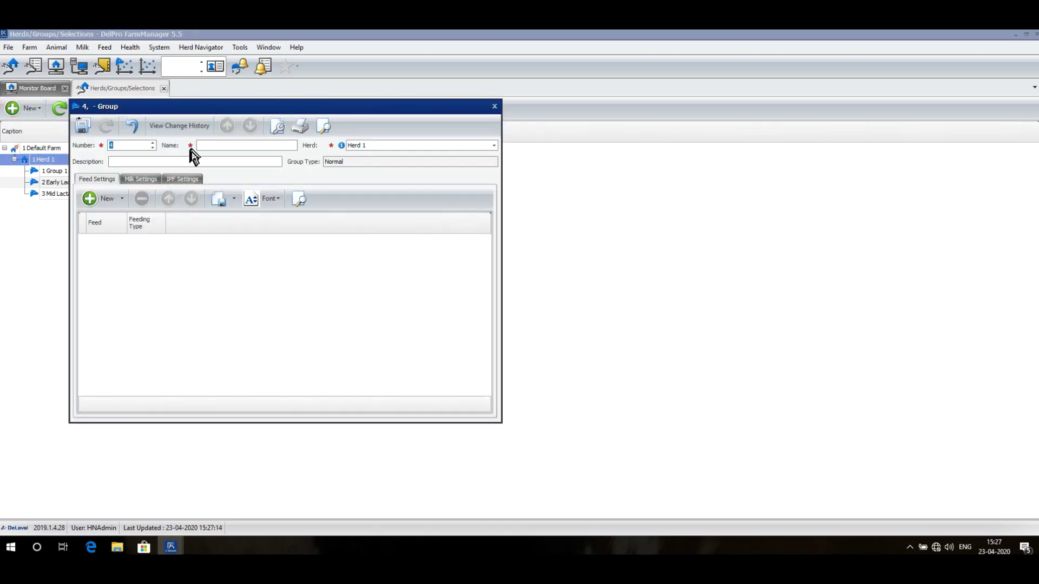
left_click(206, 145)
type("Late Lactation Cows")
left_click(142, 162)
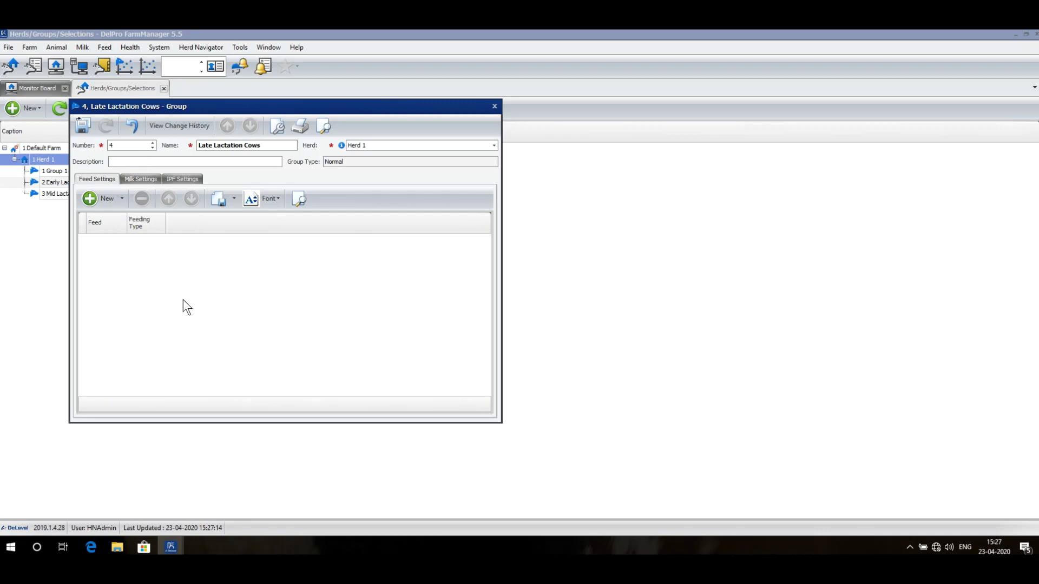
type("201")
type("-30")
type("10 DIM")
In Milk Settings, allow milking in Session 1 and Session 2
left_click(131, 180)
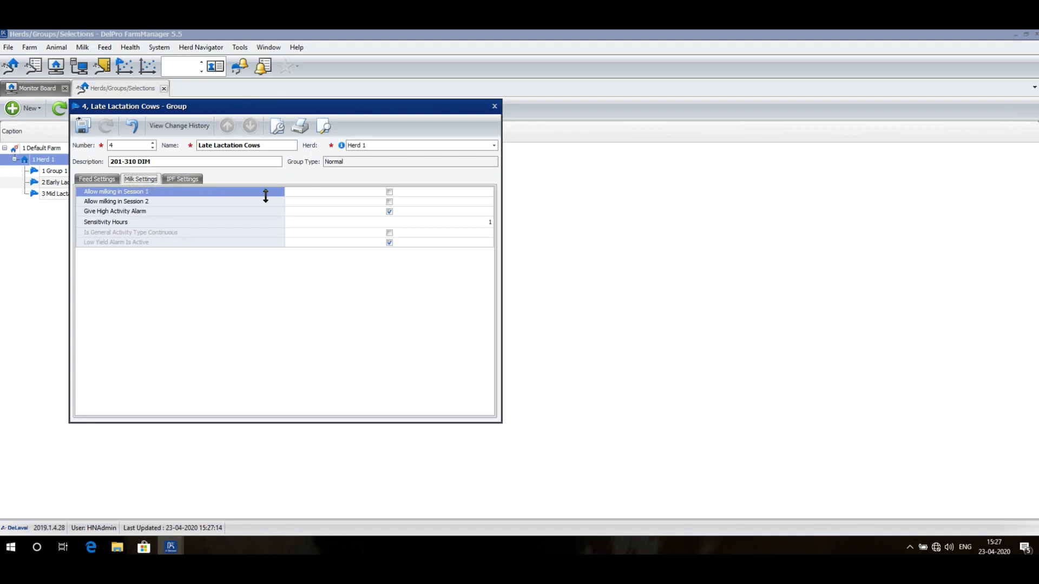
left_click(390, 192)
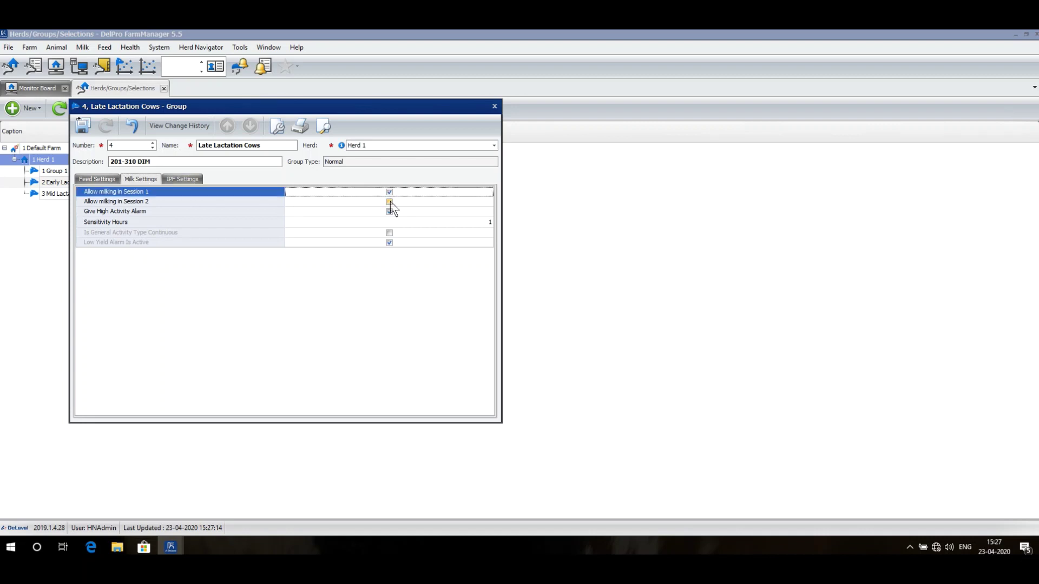
left_click(390, 202)
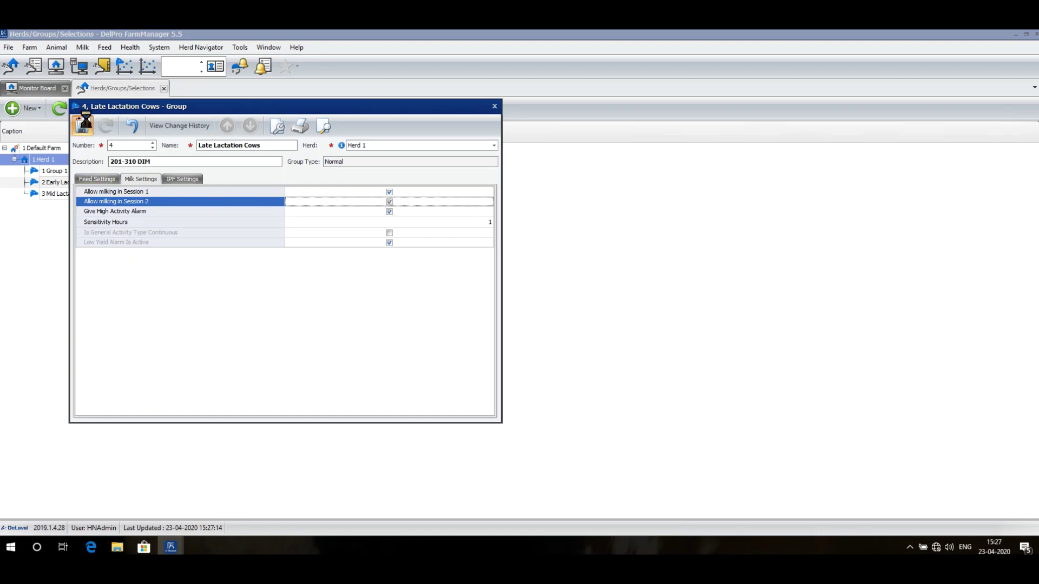
Save and close the Late Lactation Cows group so Herd 1 lists four groups
left_click(84, 124)
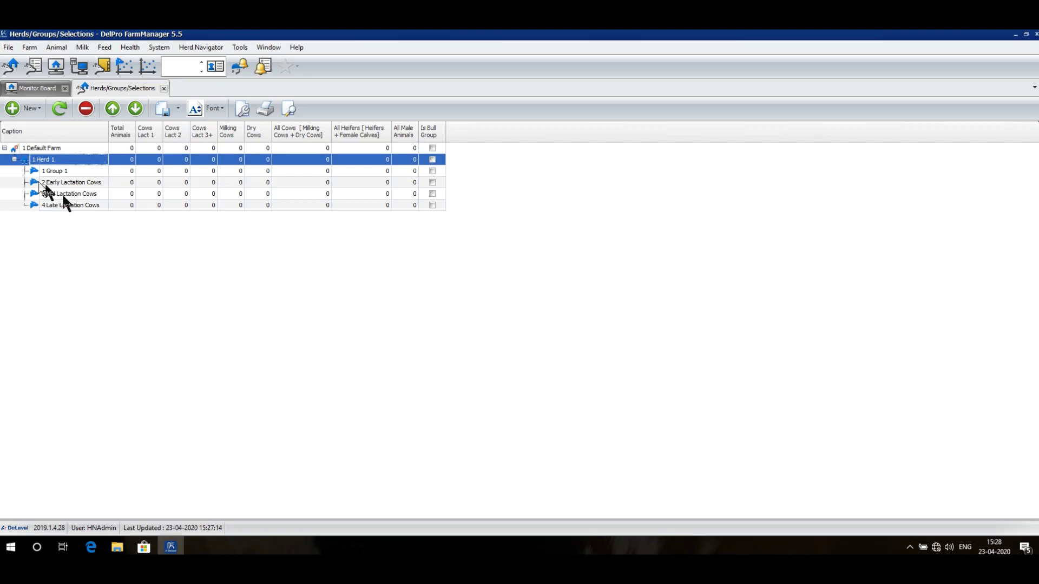
Create group 5 'Drying Off' with description 'To be dried off but still in Milking'
left_click(28, 109)
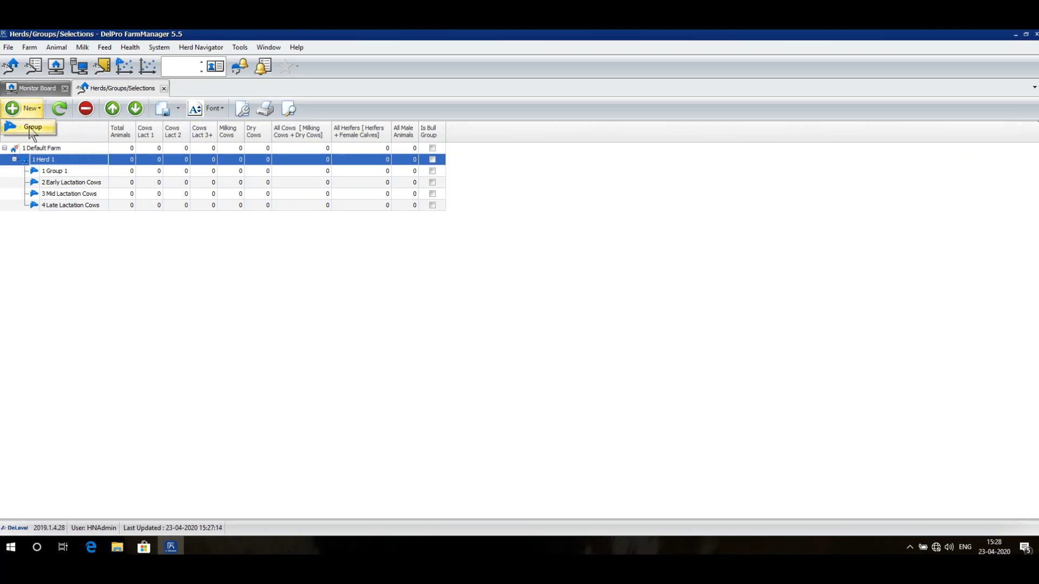
left_click(29, 126)
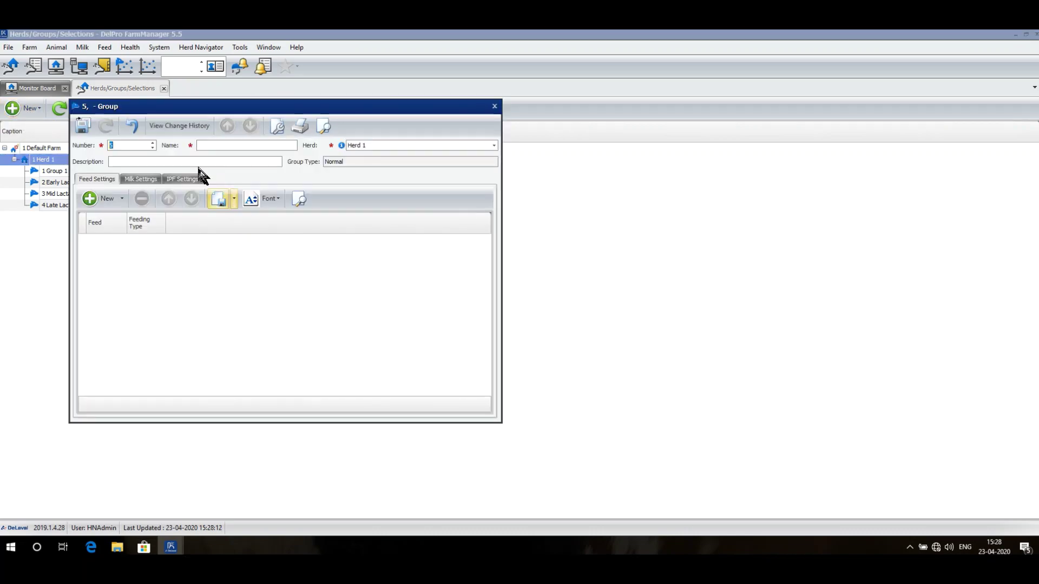
type("Drying Off")
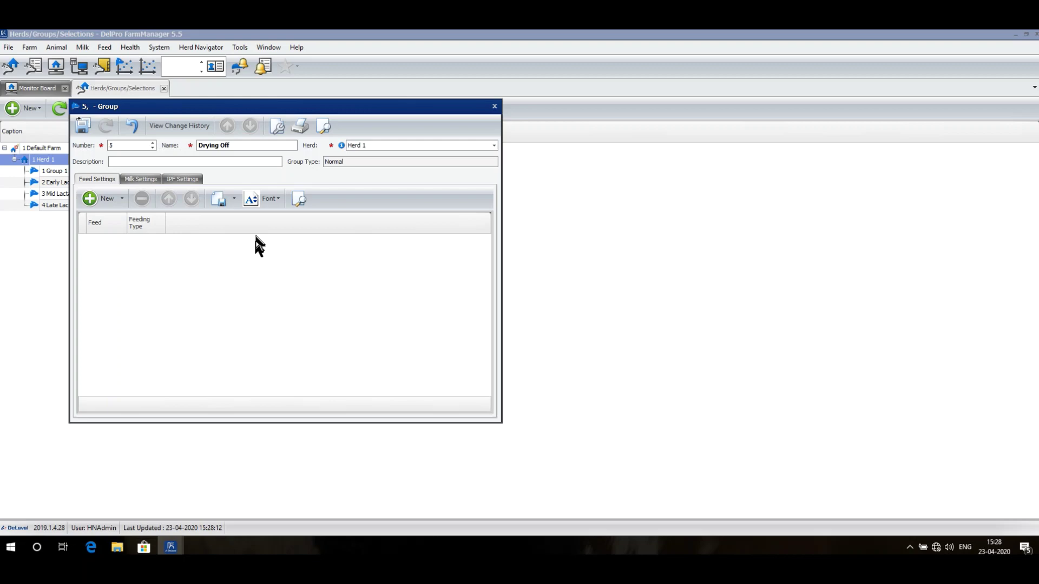
left_click(124, 164)
type("To be dried off but sti")
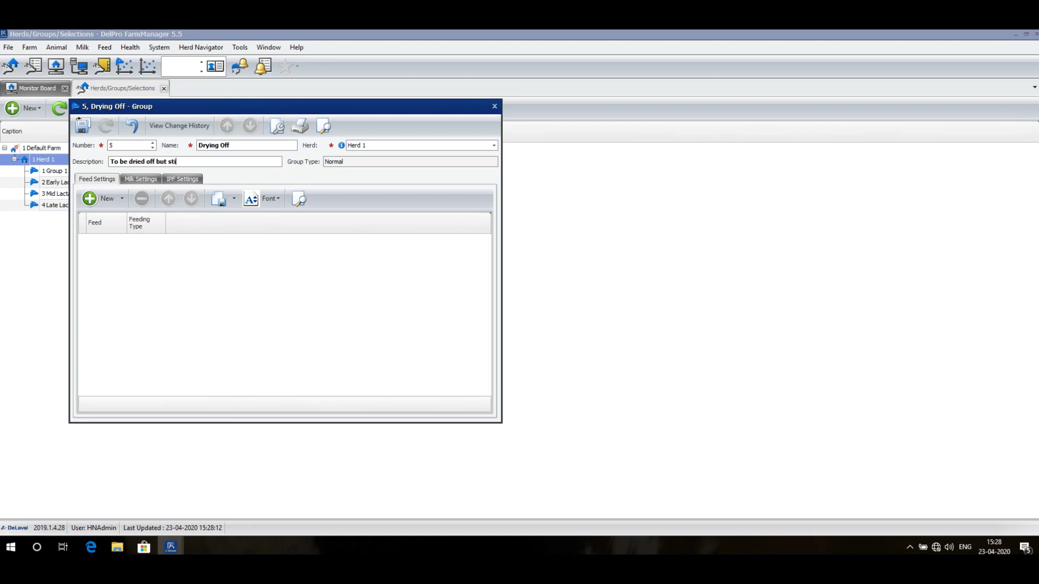
type("ll in Milking")
Allow milking in Session 1 only for Drying Off, then save and close it
left_click(135, 180)
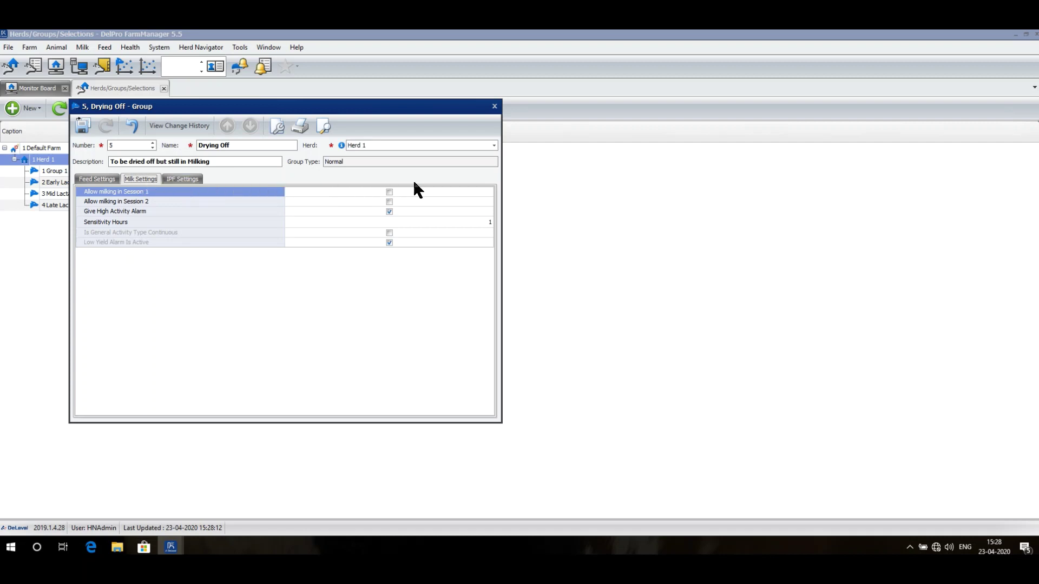
left_click(390, 192)
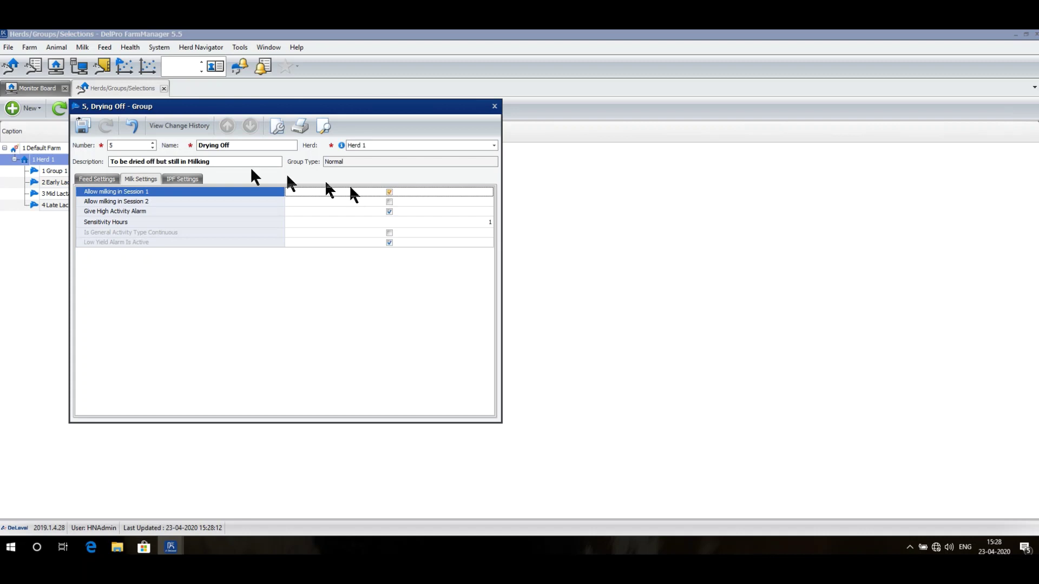
left_click(83, 127)
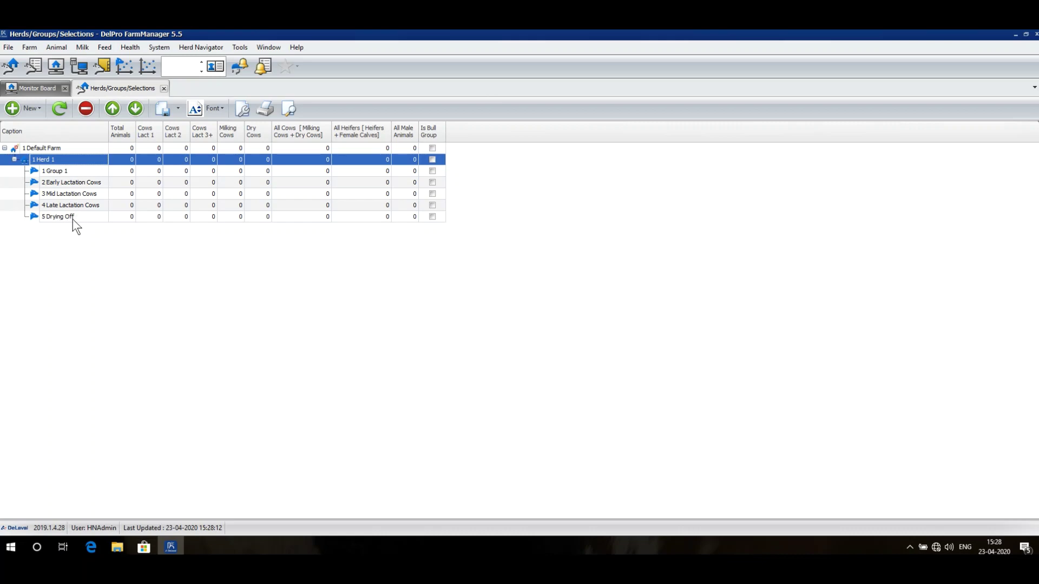
left_click(73, 218)
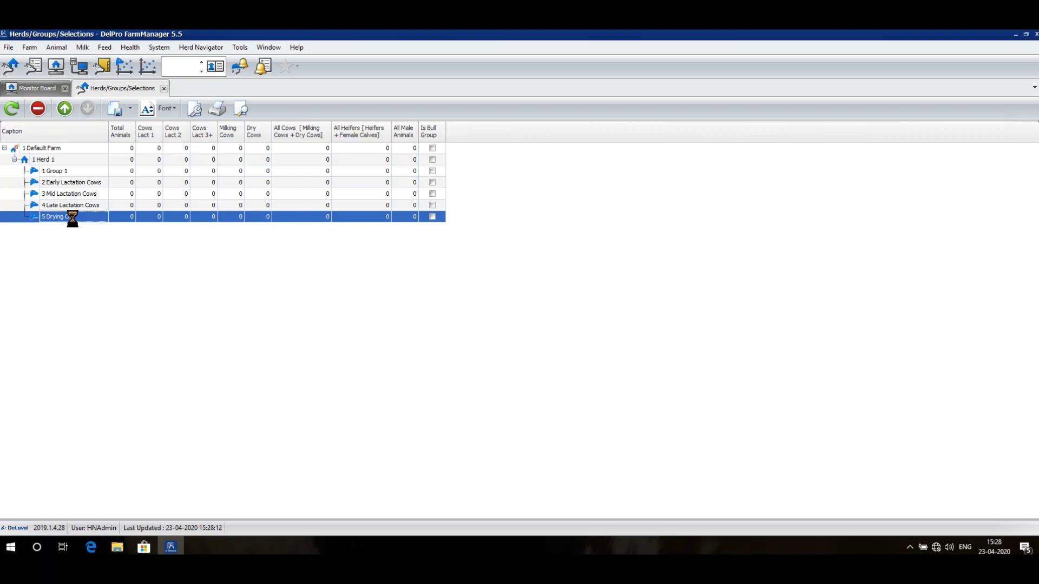
left_click(69, 161)
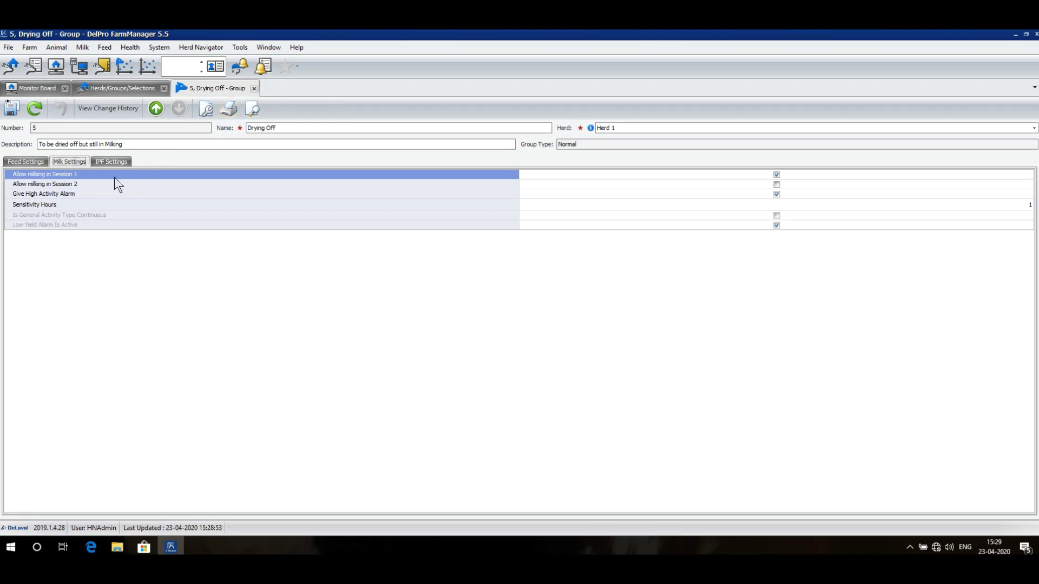
left_click(254, 88)
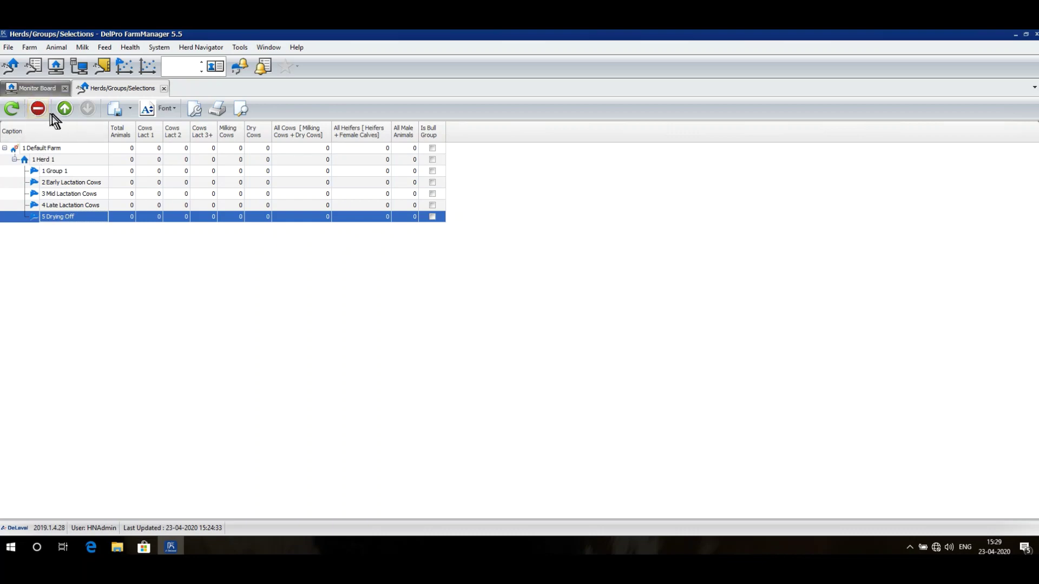
Create group 6 in Herd 1 named 'Dry Off Cows', described 'Completely Dried Off cows'
left_click(43, 160)
left_click(30, 109)
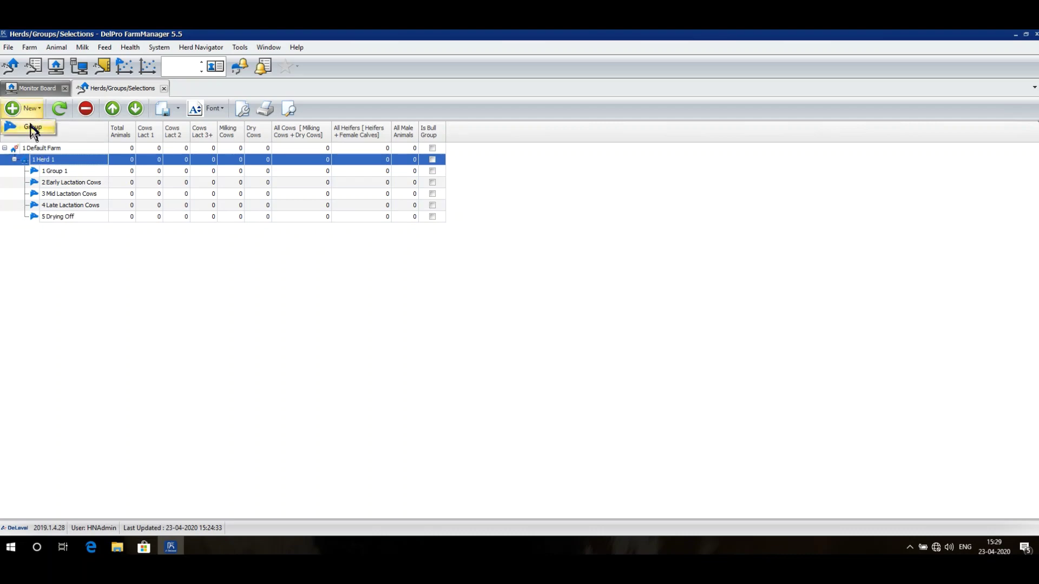
left_click(32, 127)
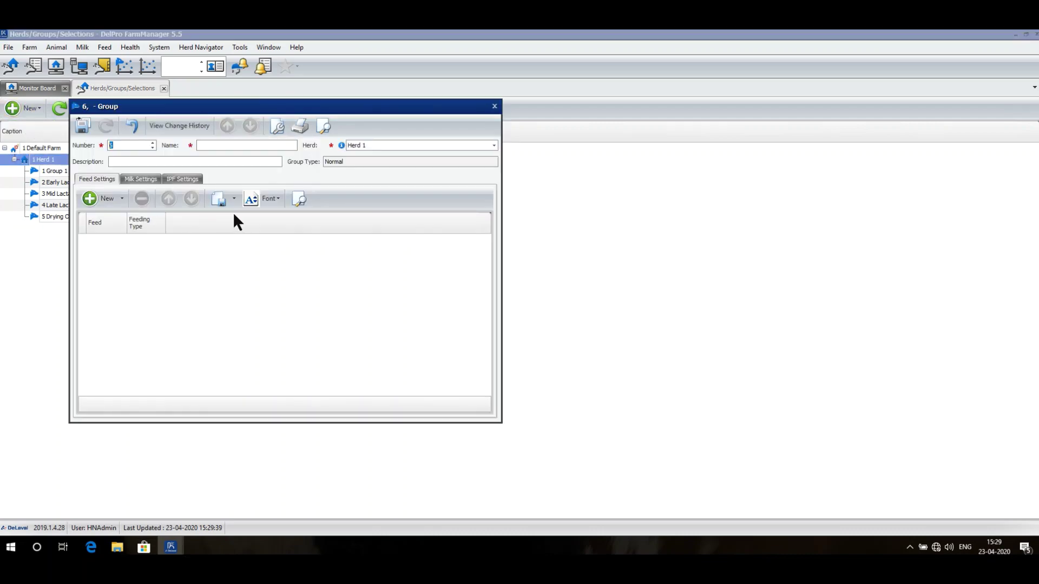
left_click(214, 145)
type("Dry Off Cows")
left_click(151, 162)
type("Comp")
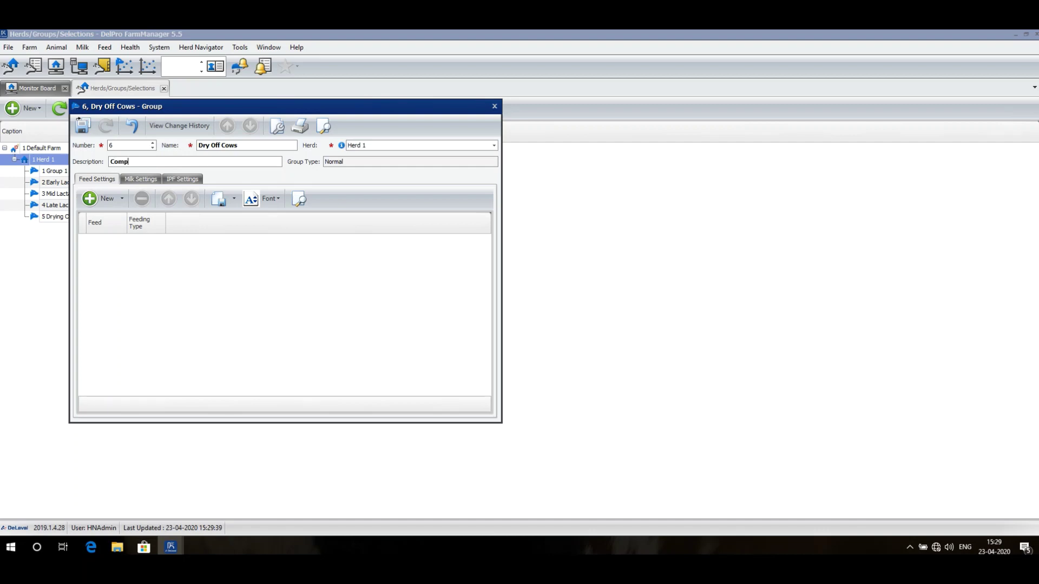
type("letely Dried Off cows")
Turn off Session 1 milking for Dry Off Cows, then save and close it
left_click(140, 179)
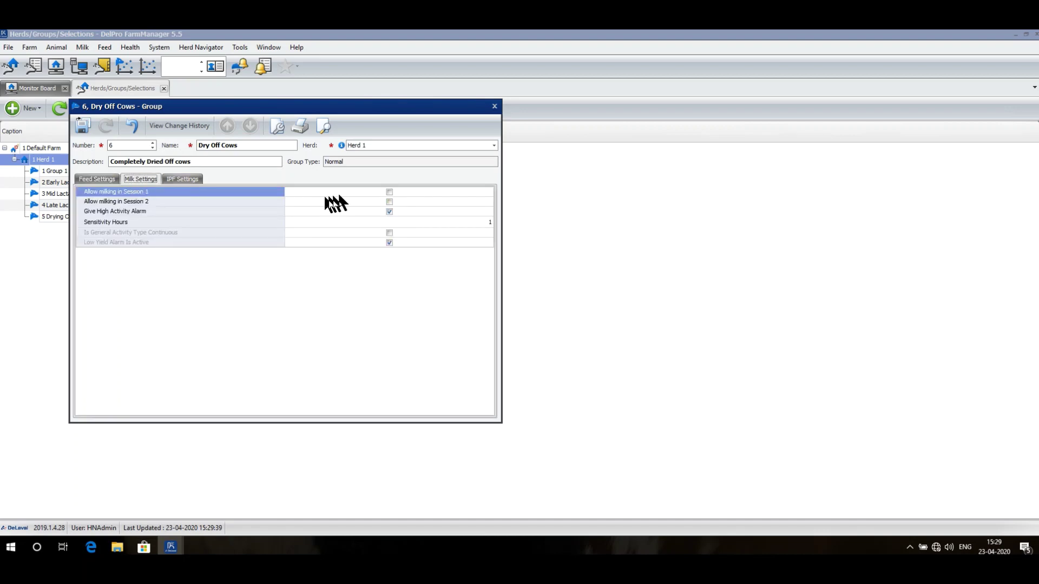
left_click(389, 193)
left_click(83, 126)
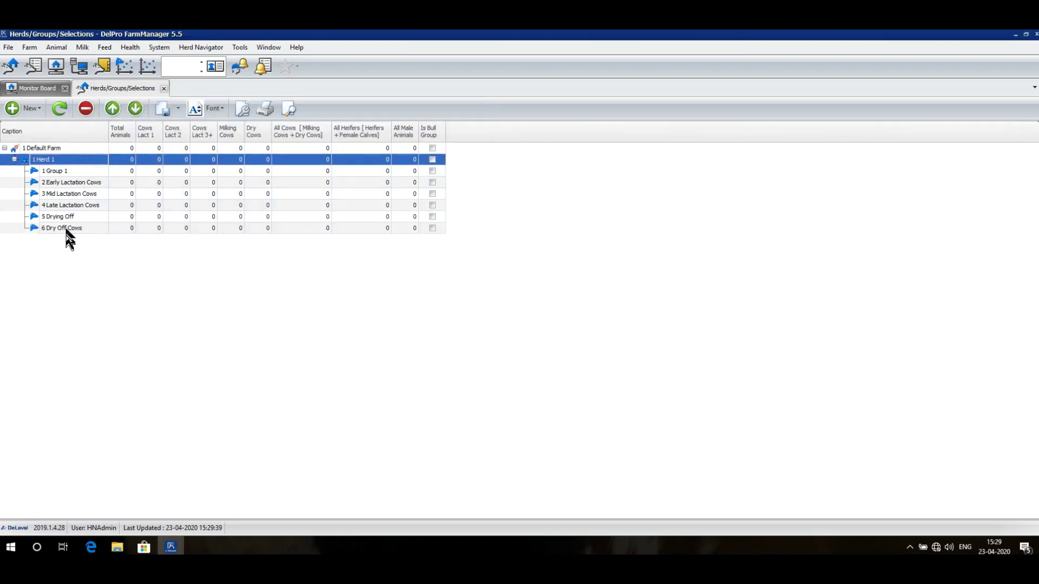
Create group 7 'Heifers 10 months+' with description 'Breedable Heifers' and save and close it
left_click(29, 109)
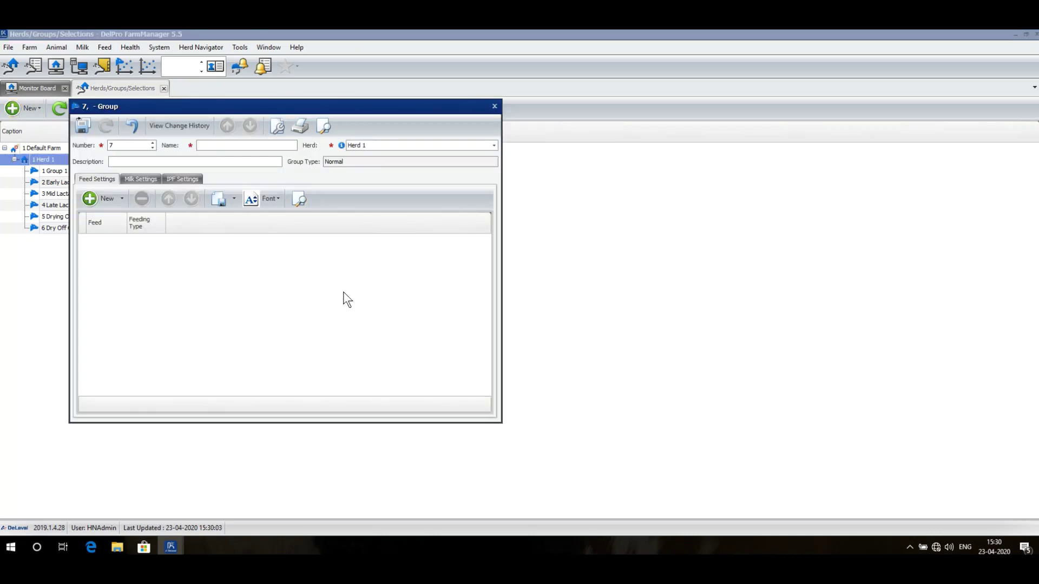
type("Heifers")
type("0 ont")
key("BackSpace")
key("BackSpace")
key("BackSpace")
type("months+")
left_click(129, 162)
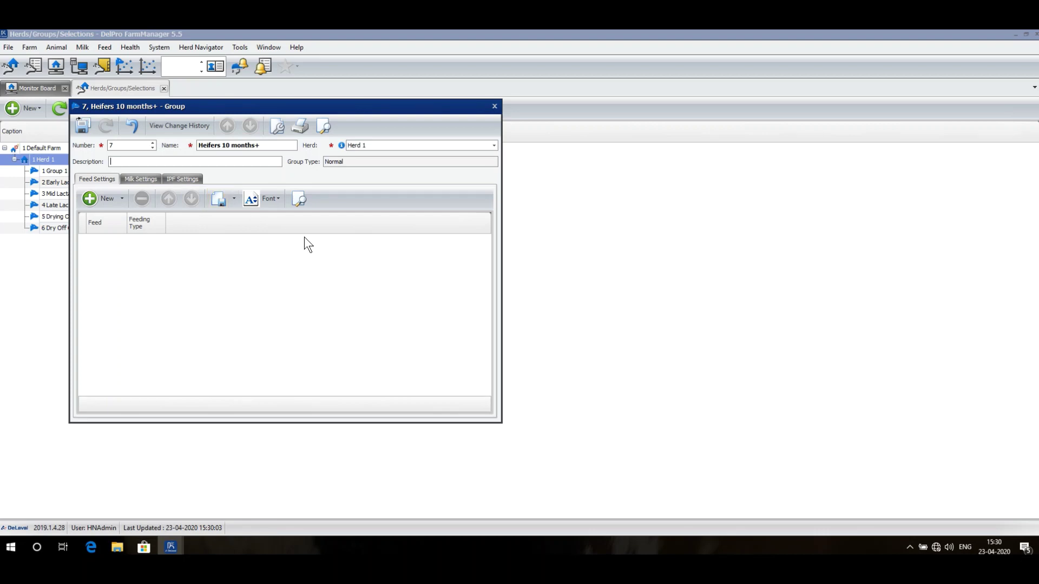
type("Breedable Heifers")
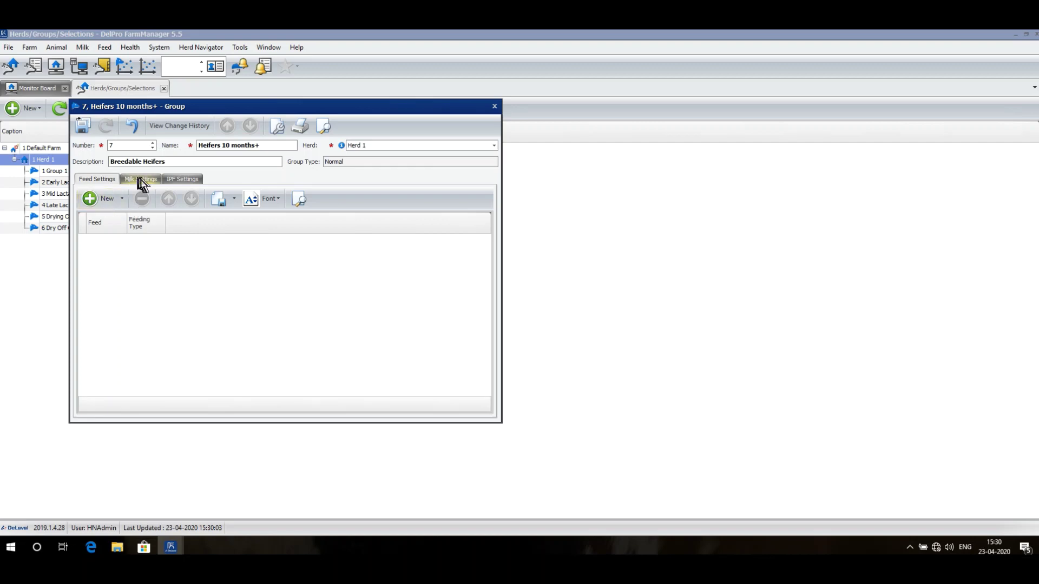
left_click(87, 130)
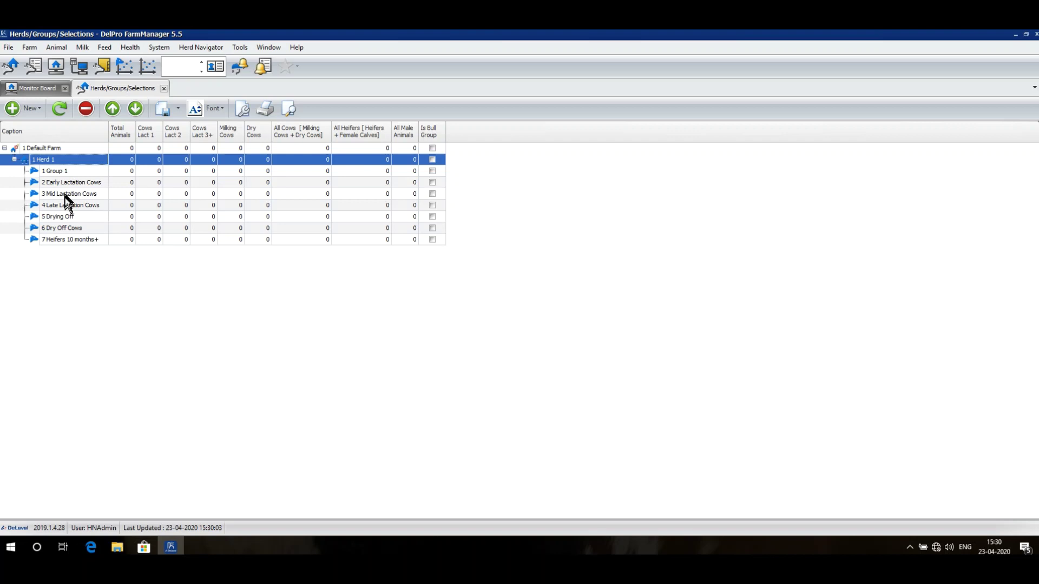
Open the Animal List - All Females tab from the toolbar
left_click(65, 218)
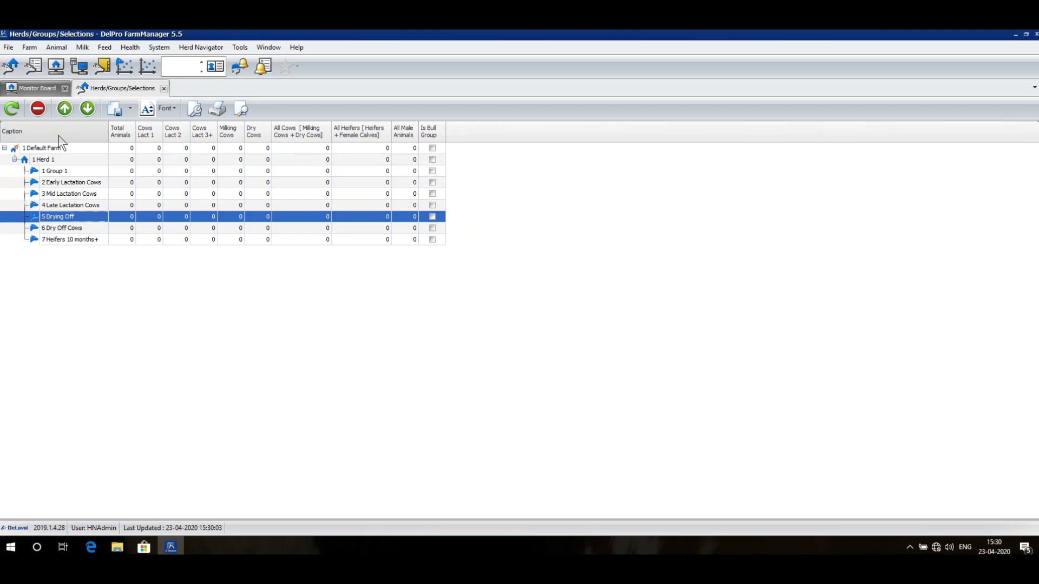
left_click(34, 67)
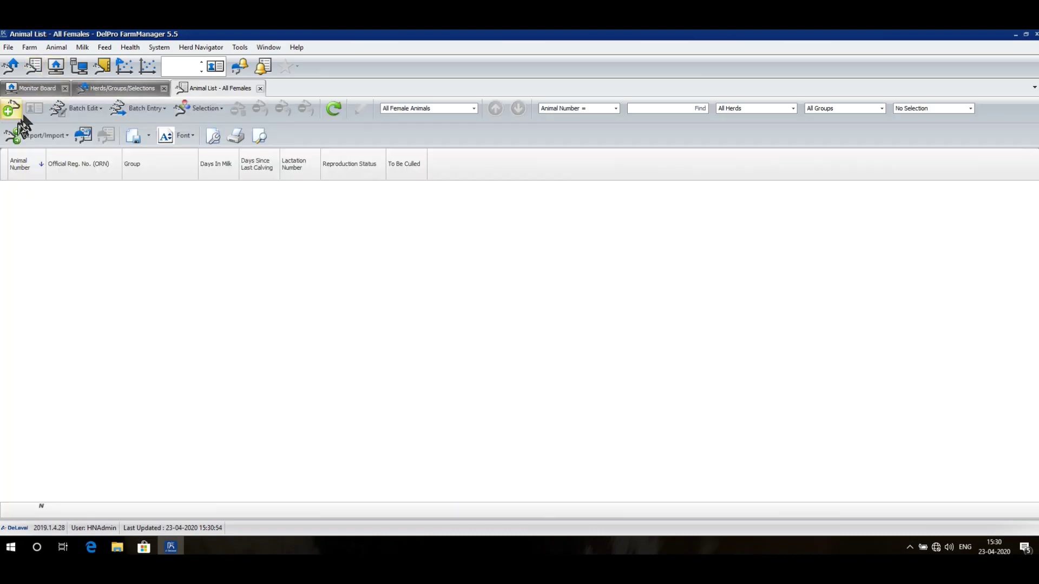
Open the Add Animal form and check its Group dropdown lists groups 1–7, then close it
left_click(11, 115)
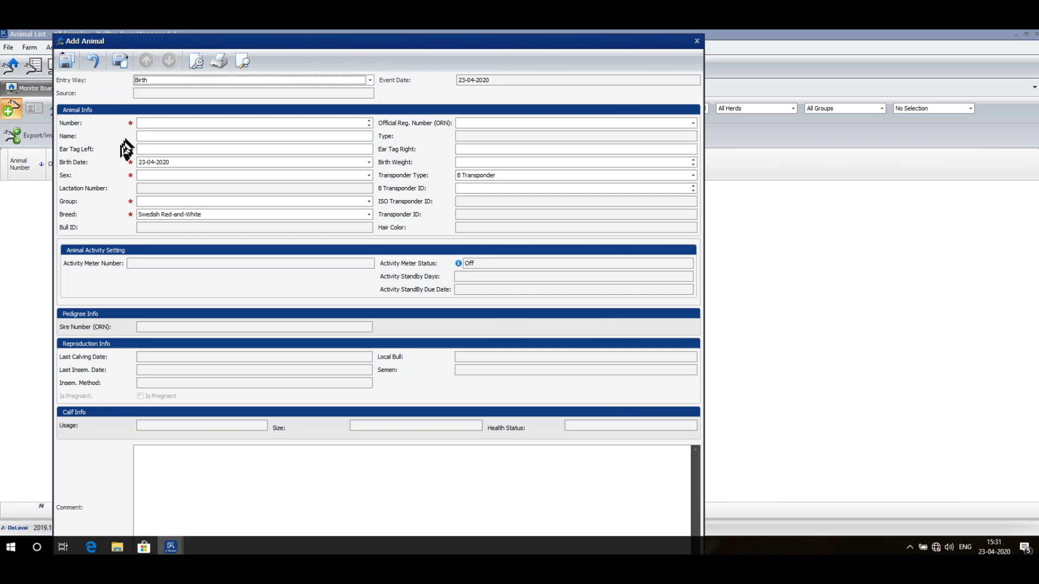
left_click(369, 202)
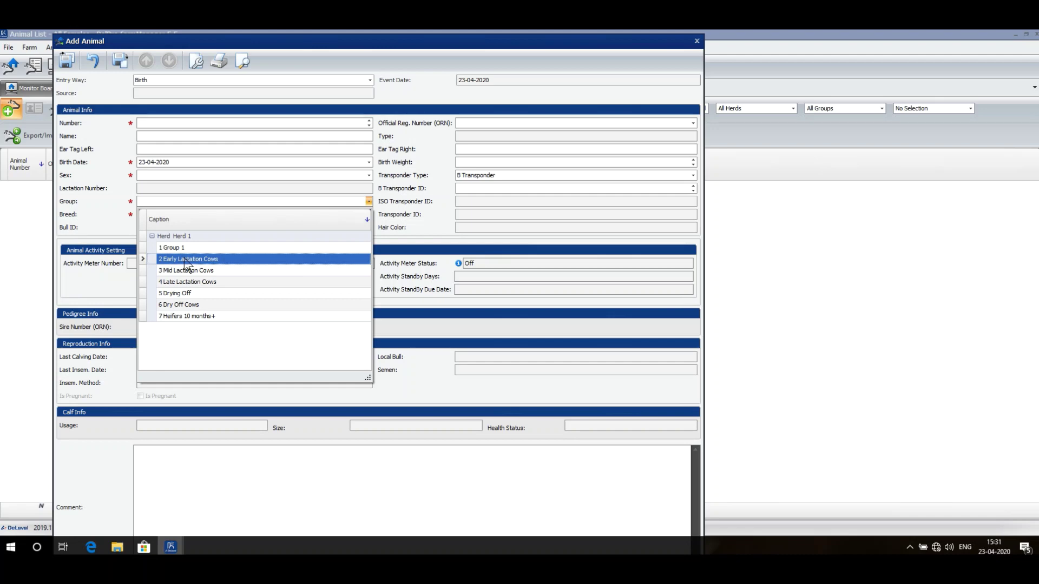
left_click(349, 54)
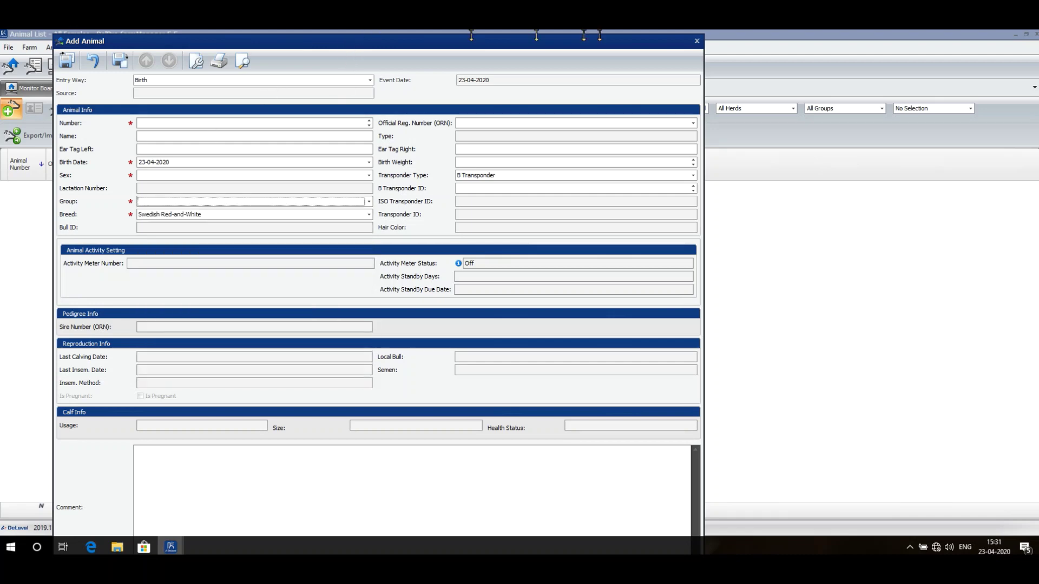
Discard the unsaved new animal and return to the Herds/Groups/Selections list showing groups 1–7
left_click(697, 41)
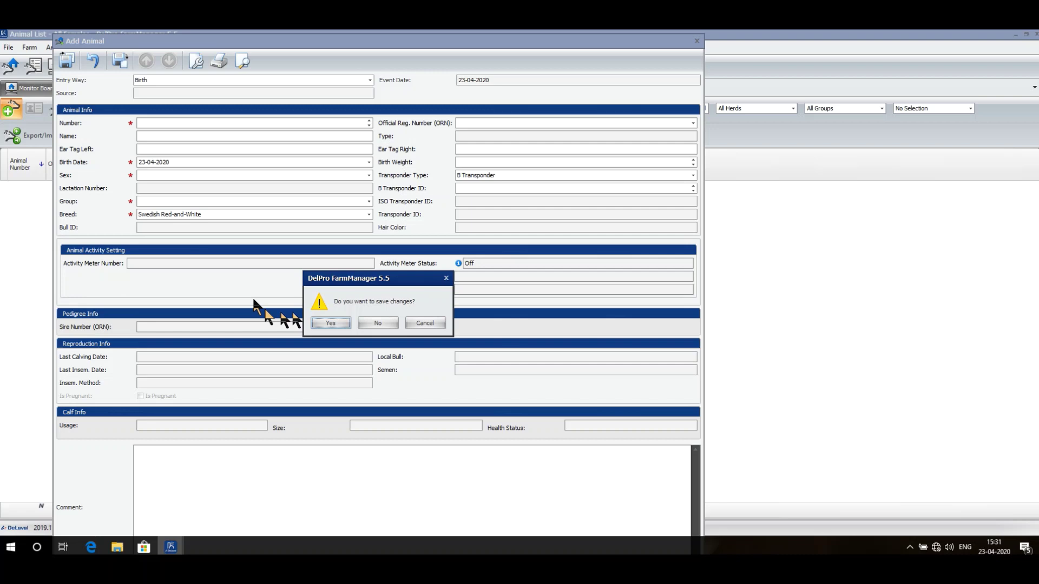
left_click(385, 323)
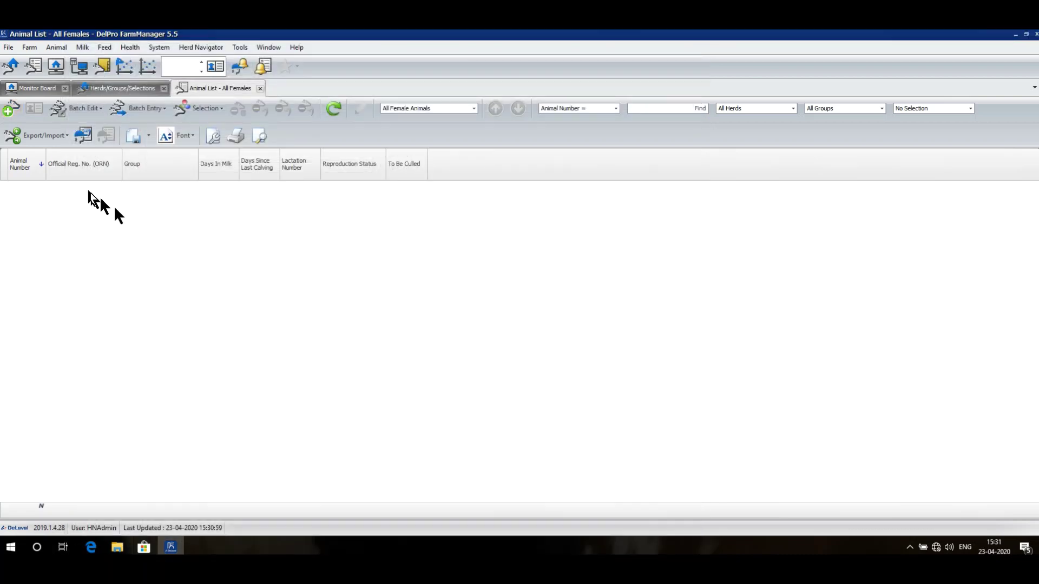
left_click(130, 86)
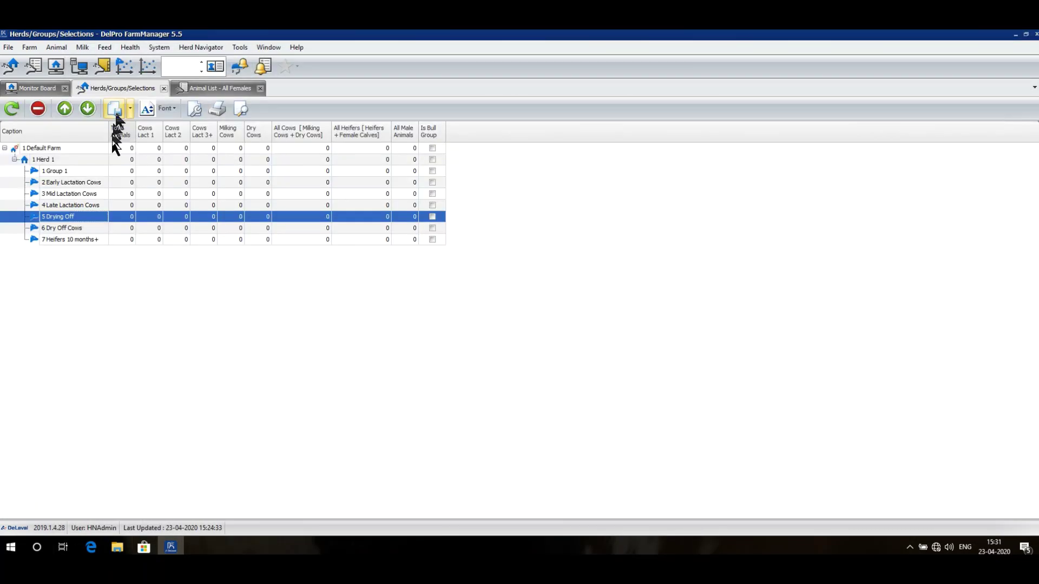